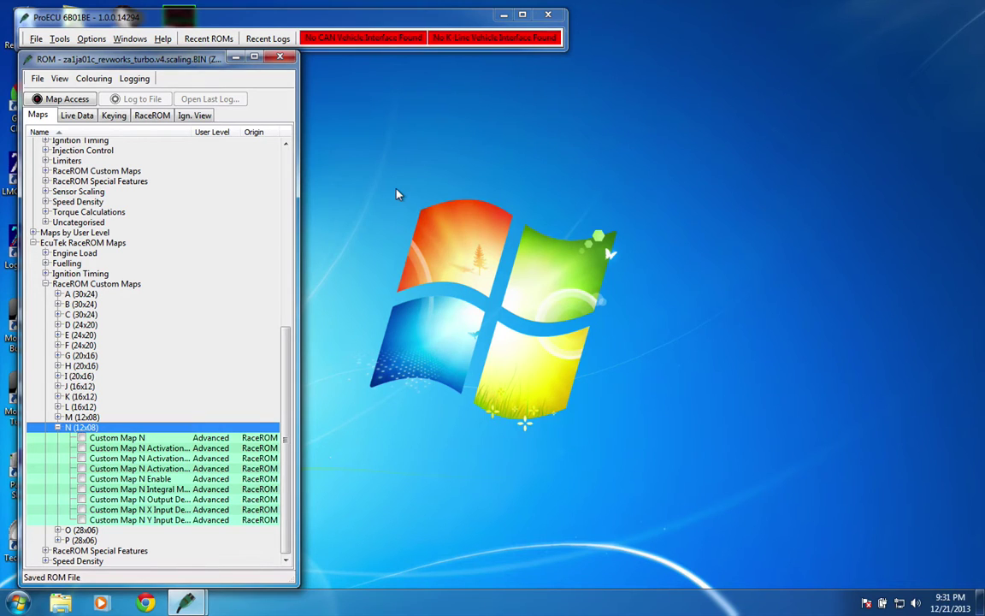
Step: Launch brzEdit Personal and load the revworks turbo v67 .hex ROM file
{"action": "key", "text": "super"}
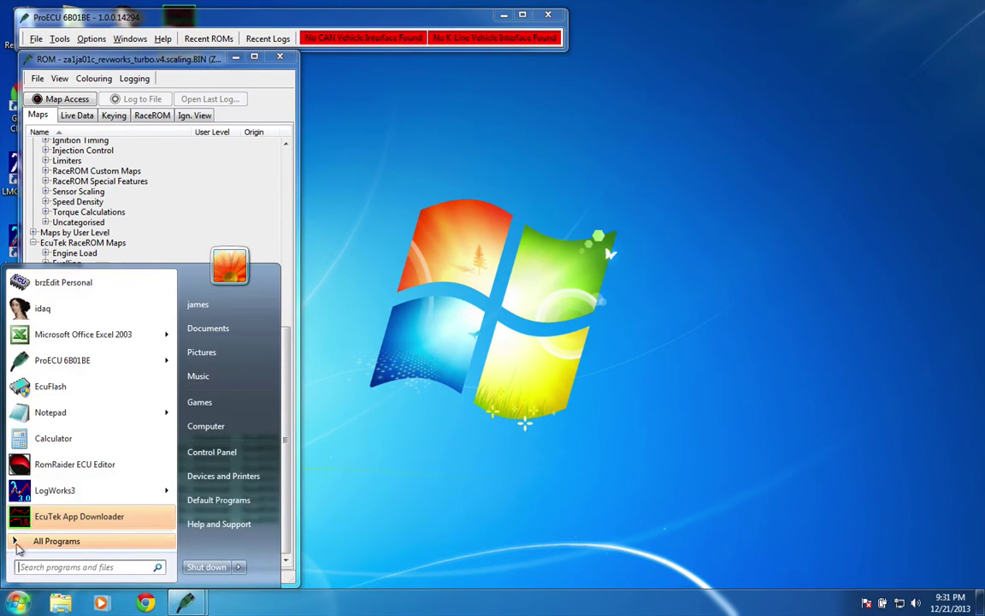
{"action": "left_click", "coordinate": [290, 285]}
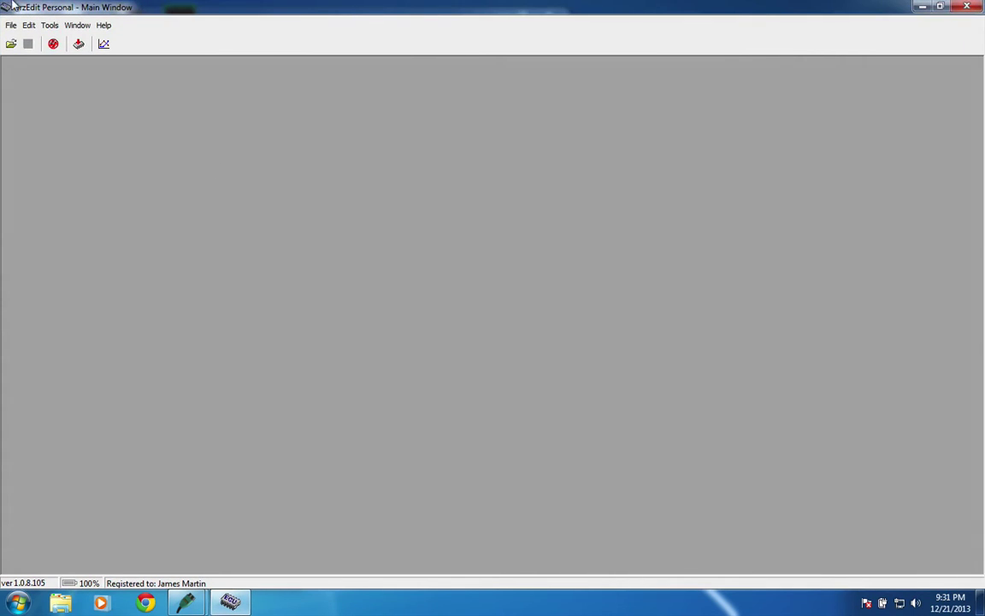
{"action": "left_click", "coordinate": [11, 25]}
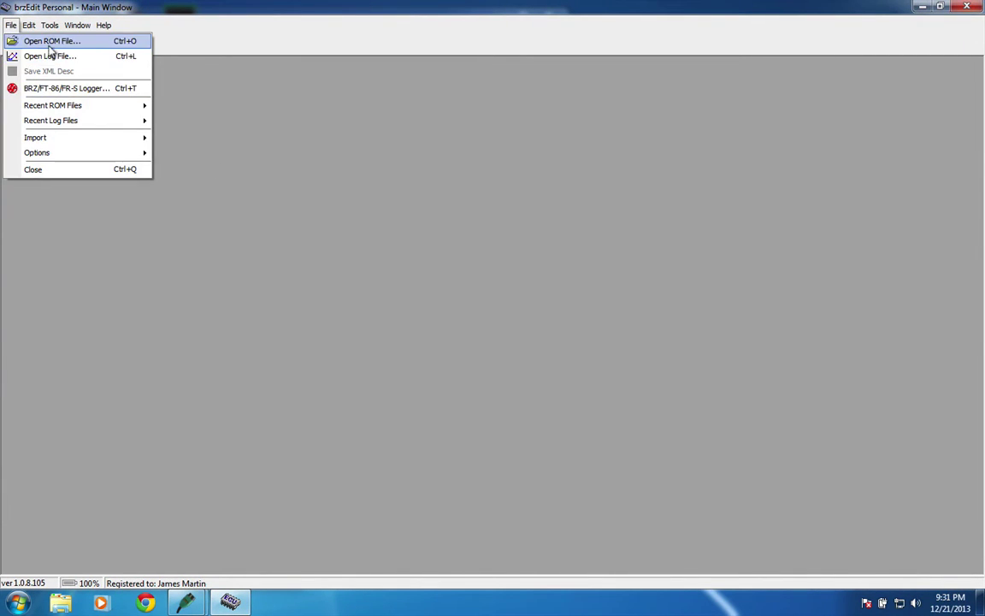
{"action": "left_click", "coordinate": [50, 41]}
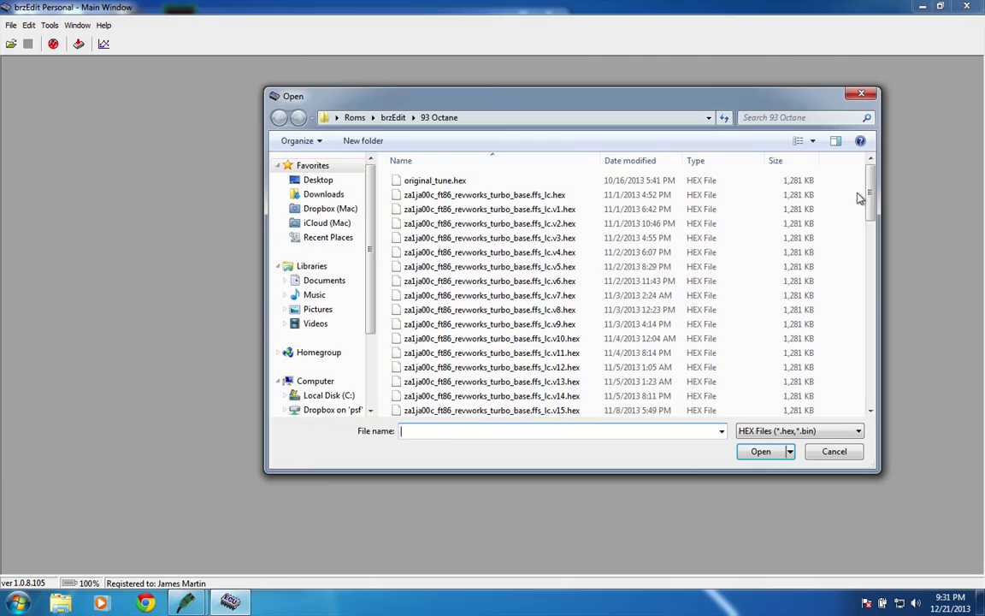
{"action": "left_click_drag", "start_coordinate": [868, 198], "coordinate": [864, 387]}
{"action": "left_click", "coordinate": [514, 395]}
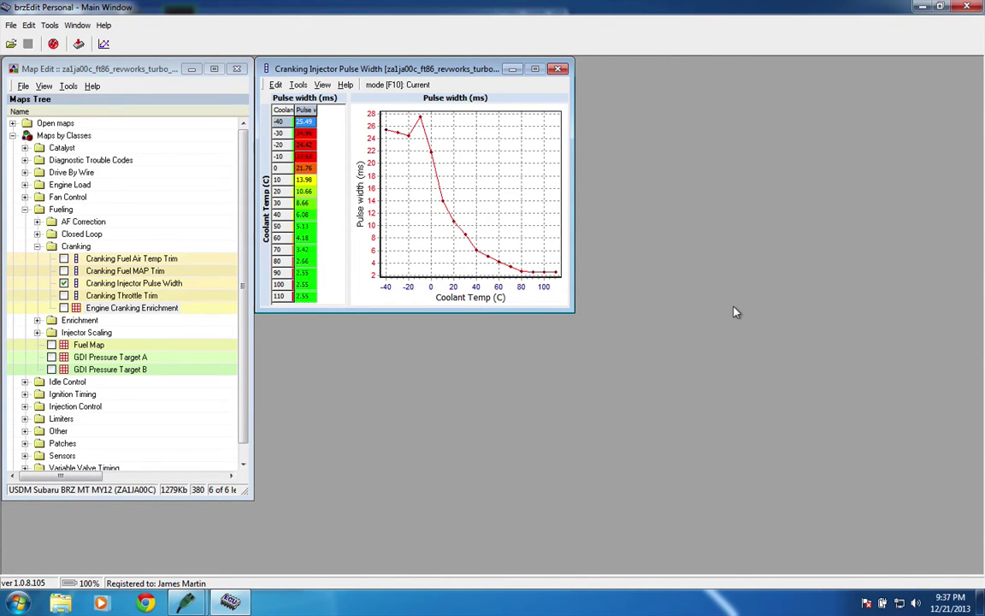
{"action": "mouse_move", "coordinate": [300, 183]}
Step: Show the Engine Cranking Enrichment map alongside the Cranking Injector Pulse Width table
{"action": "left_click", "coordinate": [63, 307]}
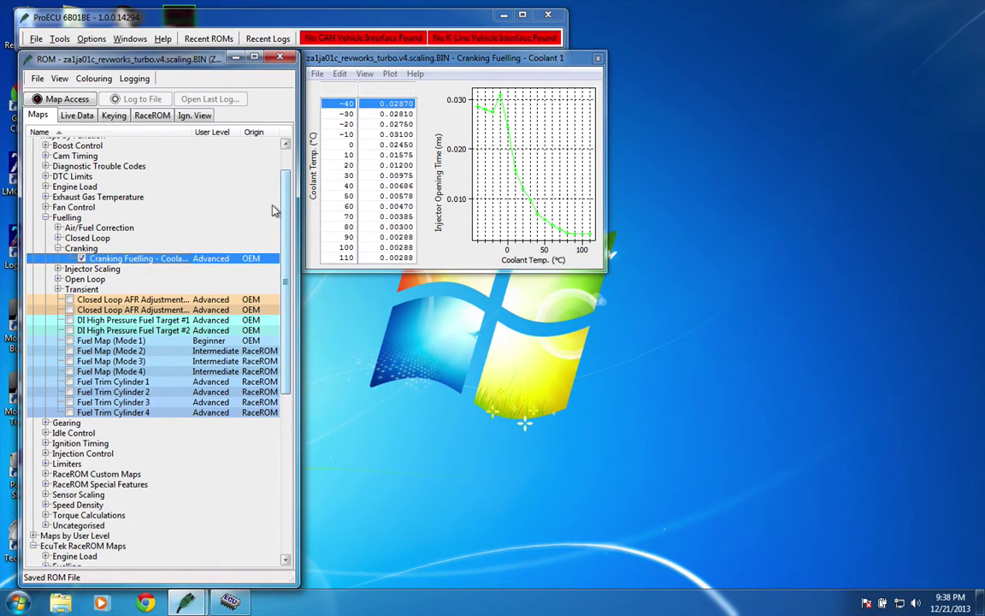
Step: Scroll the ProECU maps tree down to the RaceROM Custom Maps section for Custom Map N
{"action": "left_click_drag", "start_coordinate": [274, 210], "coordinate": [273, 353]}
{"action": "scroll", "coordinate": [265, 282], "scroll_direction": "up", "scroll_amount": 6}
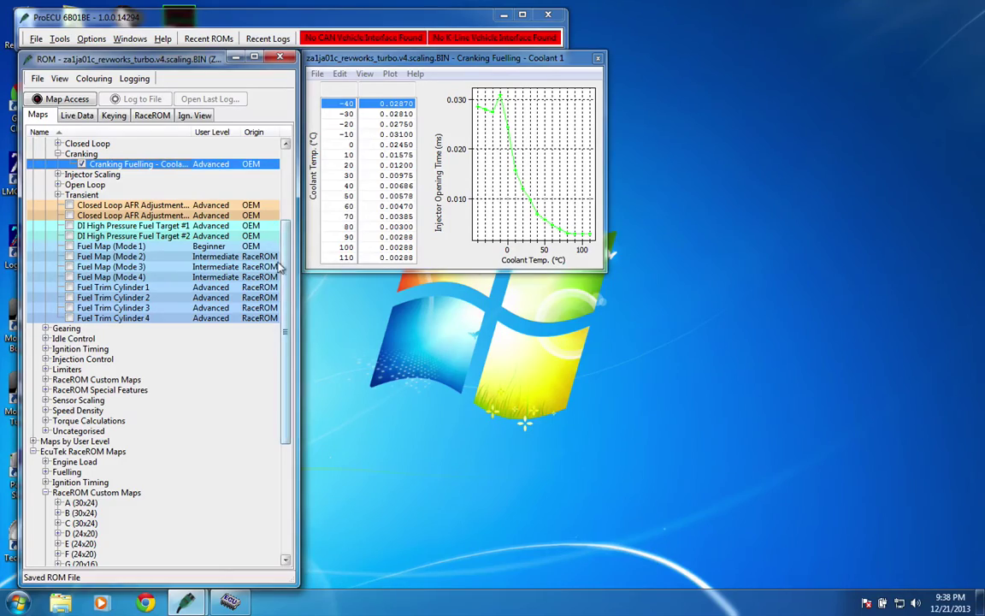
{"action": "scroll", "coordinate": [278, 348], "scroll_direction": "down", "scroll_amount": 5}
{"action": "scroll", "coordinate": [278, 348], "scroll_direction": "down", "scroll_amount": 2}
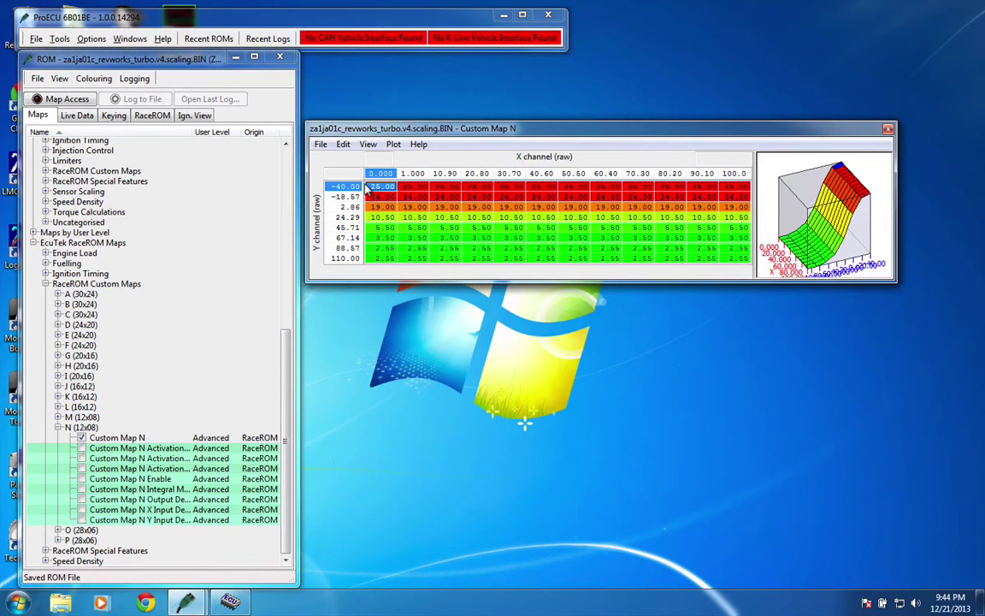
Step: Select Custom Map N's first pulse-width column and coolant axis, move to the 67.14 row, then close it
{"action": "left_click_drag", "start_coordinate": [382, 187], "coordinate": [370, 268]}
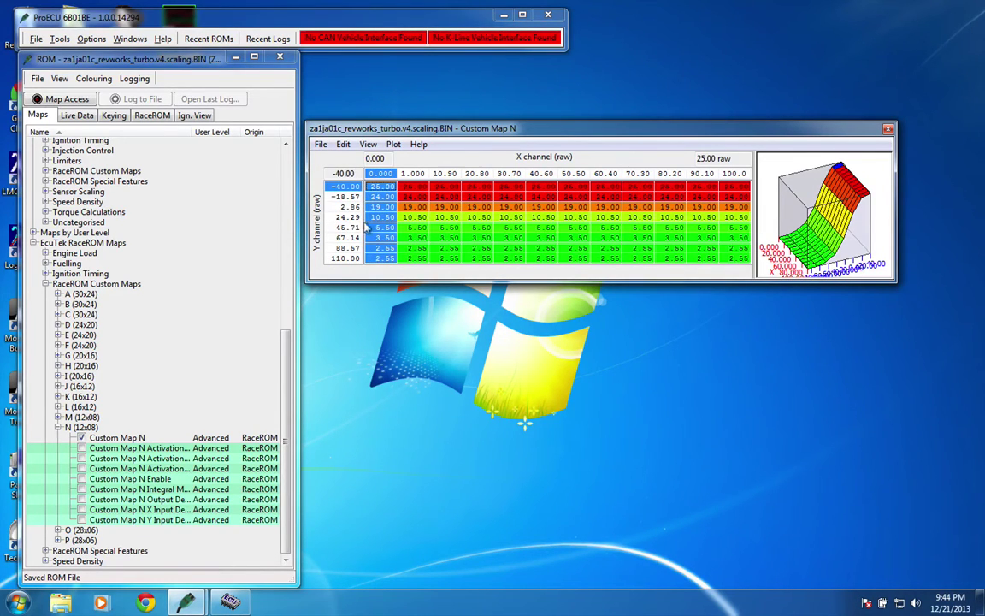
{"action": "left_click_drag", "start_coordinate": [336, 195], "coordinate": [341, 258]}
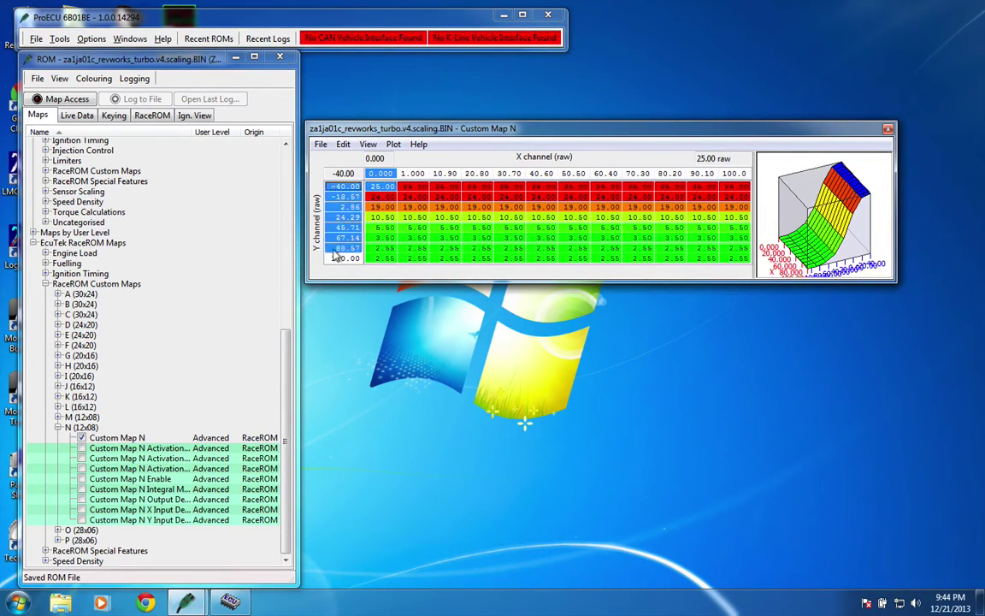
{"action": "key", "text": "Right"}
{"action": "key", "text": "Down"}
{"action": "key", "text": "Down"}
{"action": "key", "text": "Down"}
{"action": "key", "text": "Down"}
{"action": "key", "text": "Down"}
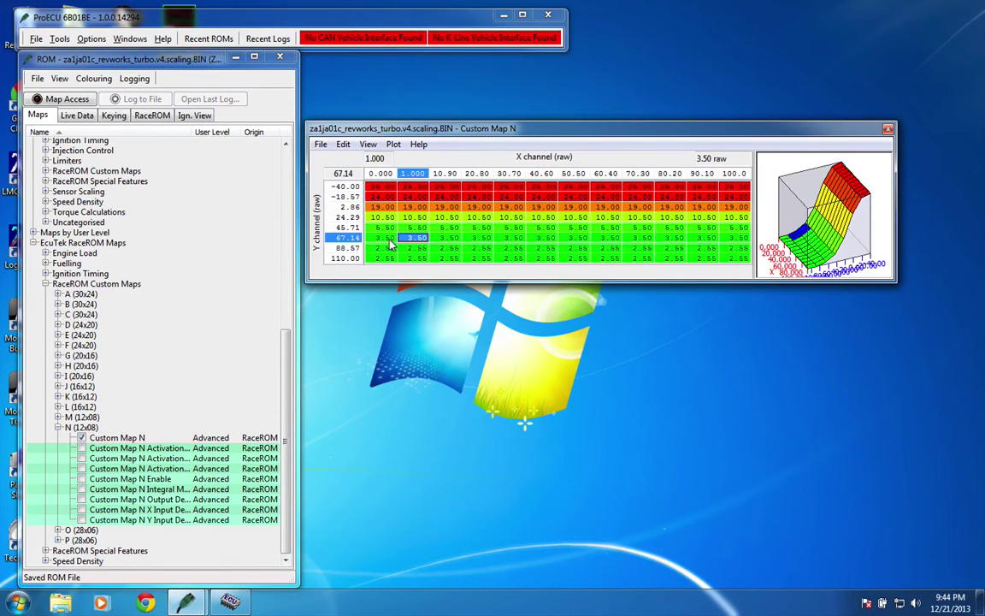
{"action": "key", "text": "Escape"}
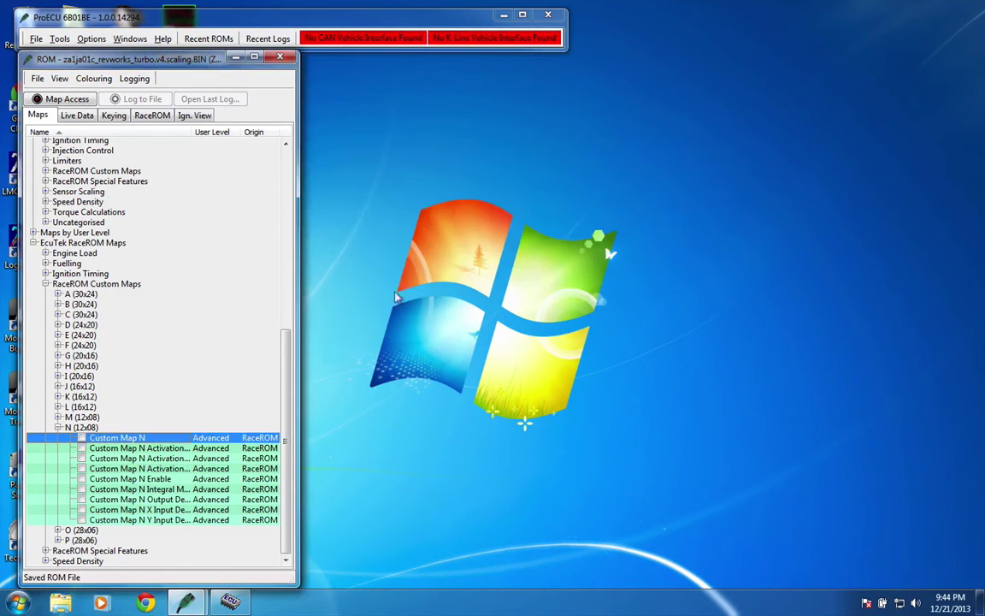
{"action": "double_click", "coordinate": [73, 449]}
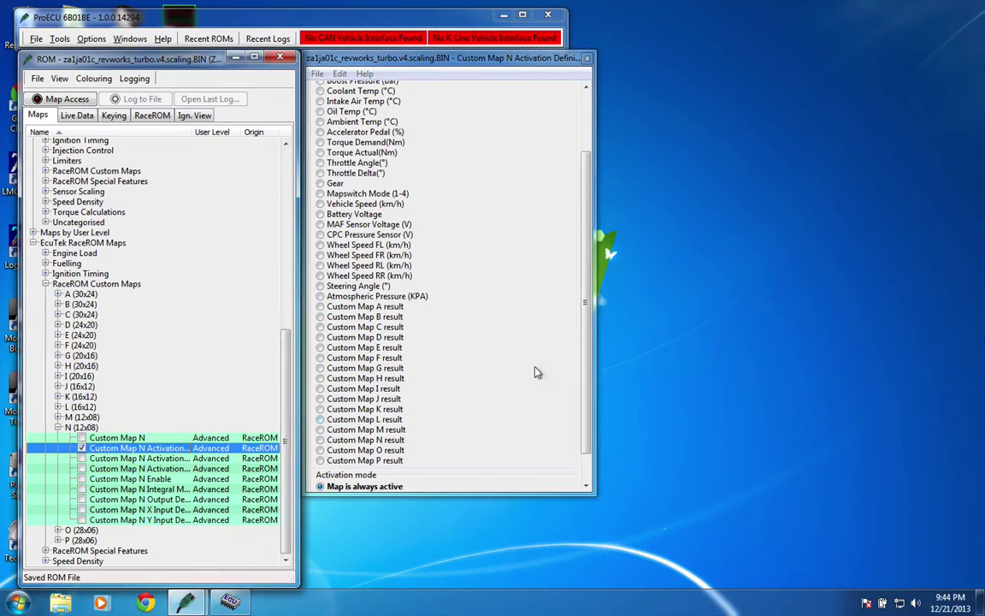
{"action": "scroll", "coordinate": [567, 264], "scroll_direction": "up", "scroll_amount": 3}
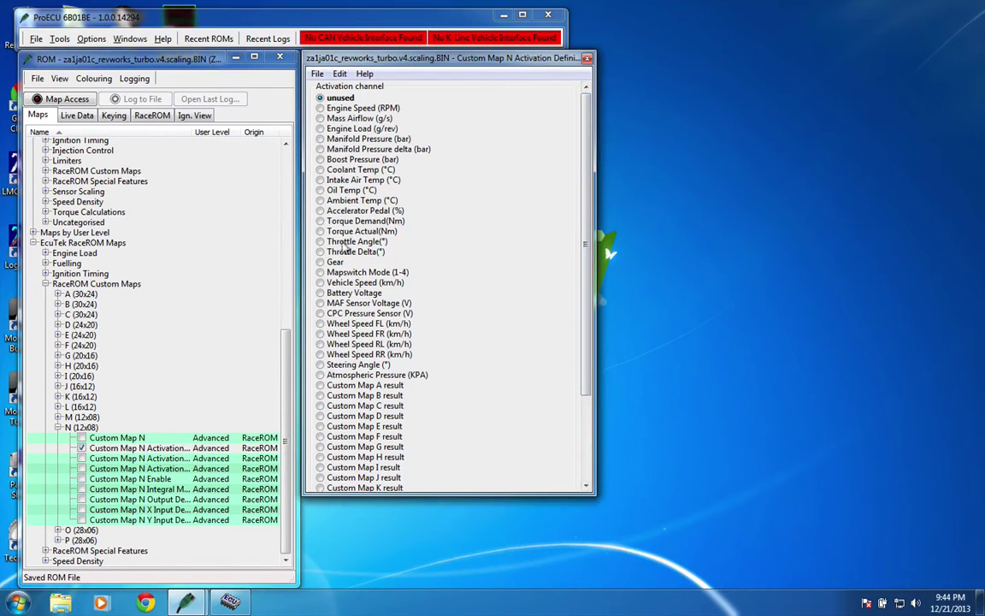
{"action": "left_click_drag", "start_coordinate": [582, 205], "coordinate": [580, 303]}
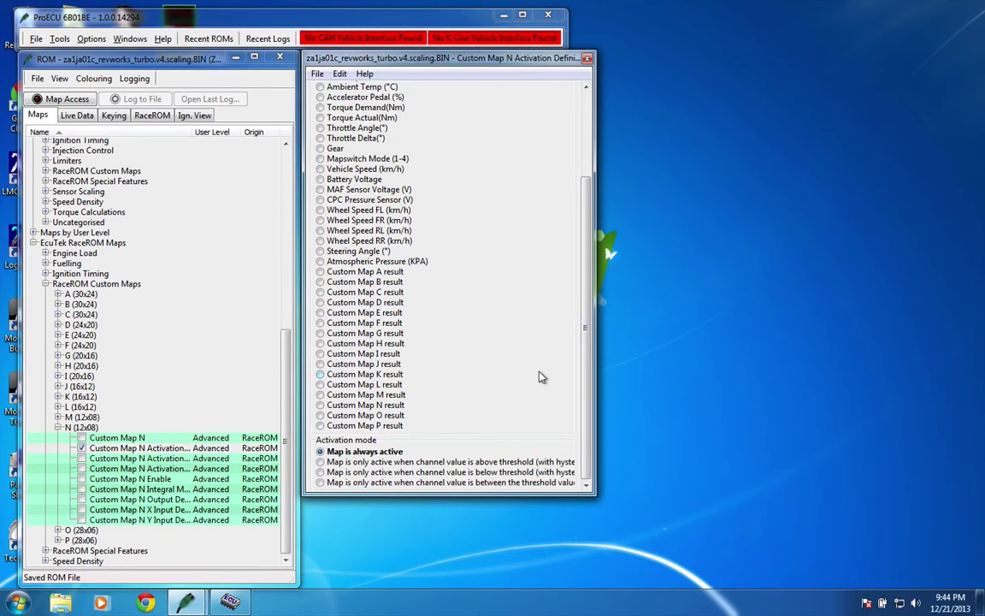
{"action": "left_click", "coordinate": [586, 59]}
{"action": "left_click", "coordinate": [107, 448]}
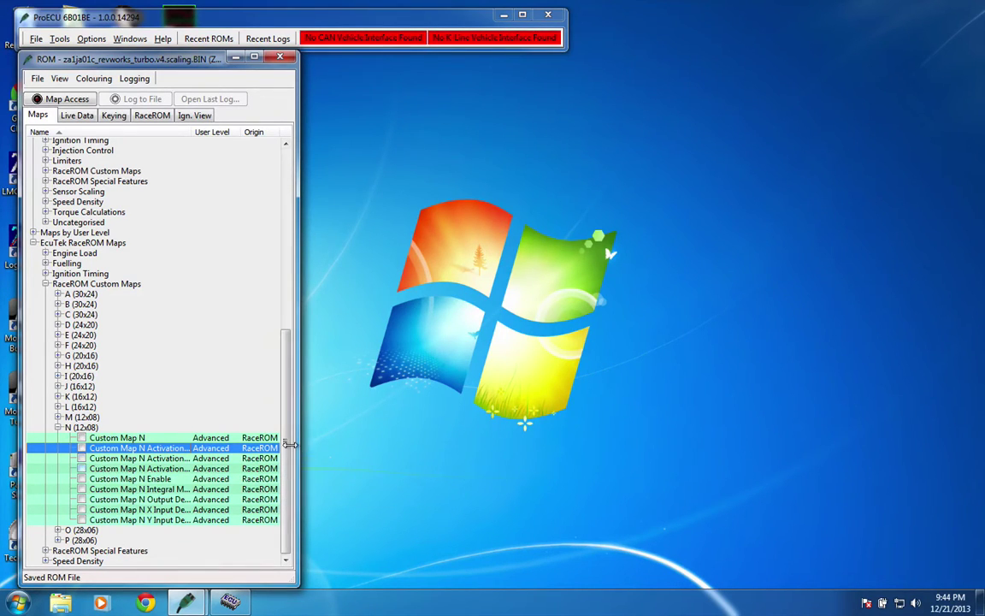
Step: Widen the ROM window to show full map names and open Custom Map N Enable
{"action": "left_click_drag", "start_coordinate": [298, 444], "coordinate": [343, 444]}
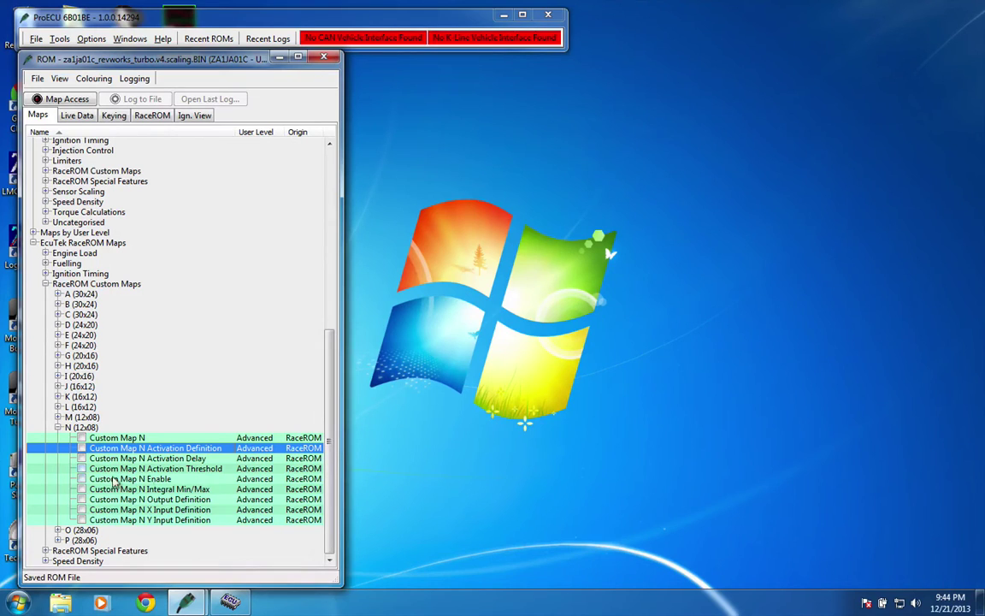
{"action": "double_click", "coordinate": [94, 480]}
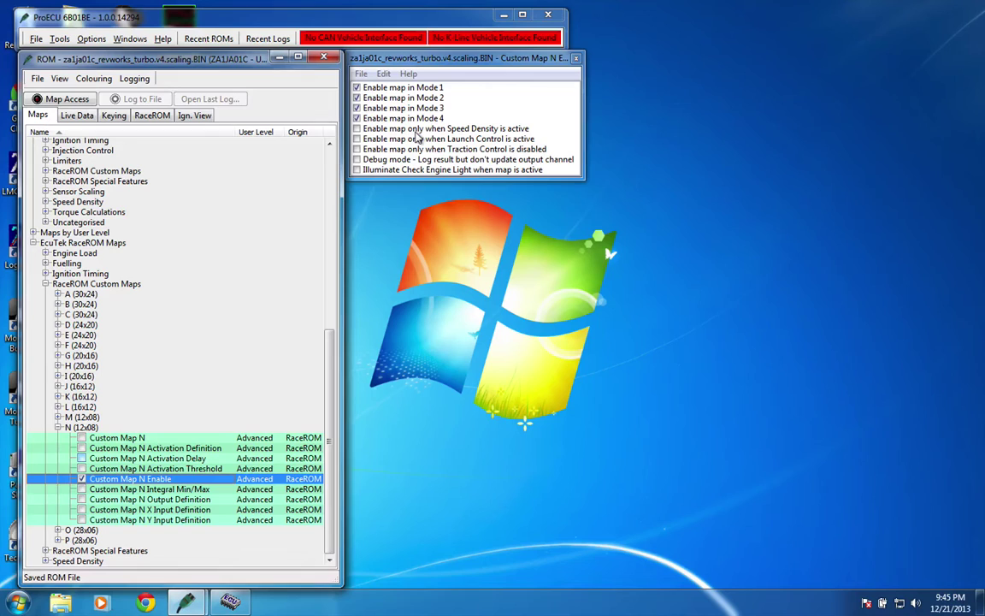
Step: Review Custom Map N's Integral Min/Max limits of 0 to 100, then its Output Definition
{"action": "left_click", "coordinate": [575, 58]}
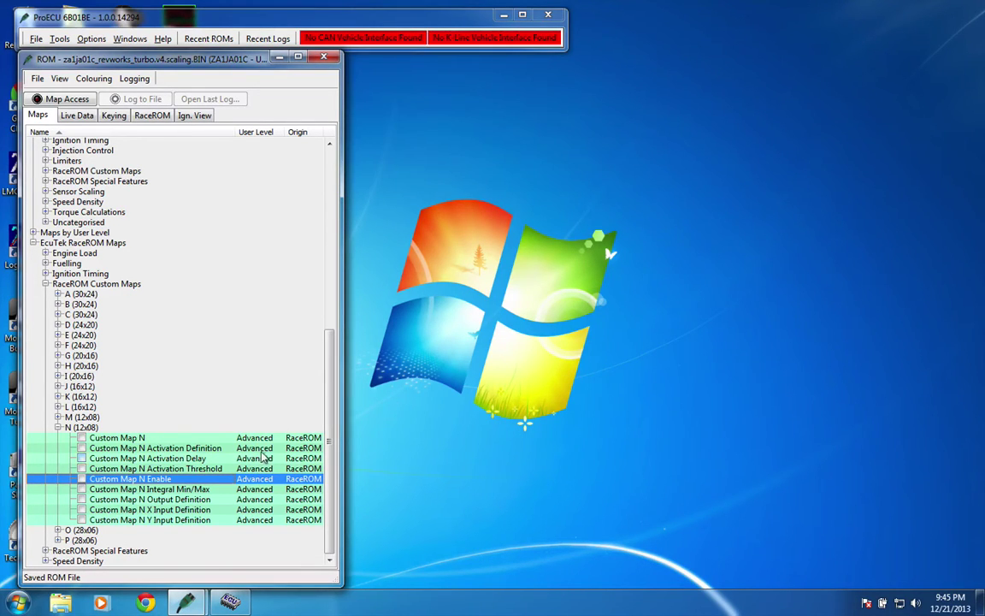
{"action": "left_click", "coordinate": [82, 489]}
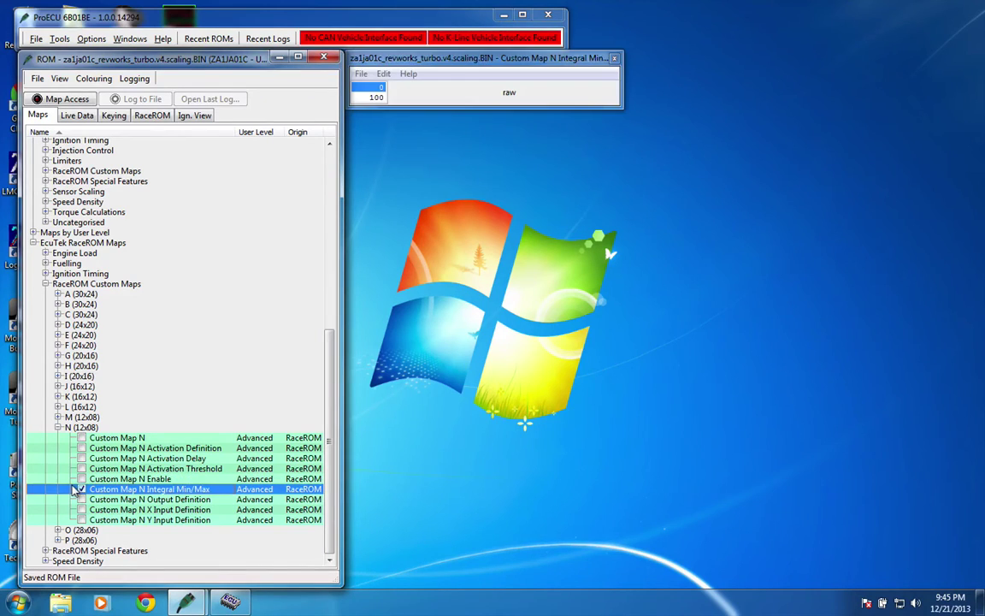
{"action": "left_click", "coordinate": [614, 58]}
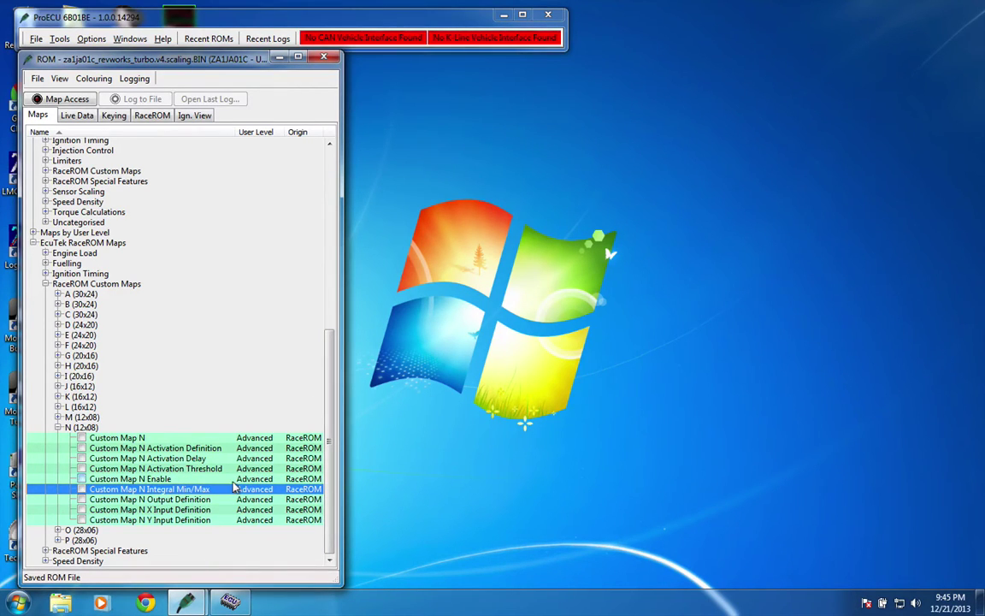
{"action": "left_click", "coordinate": [83, 499]}
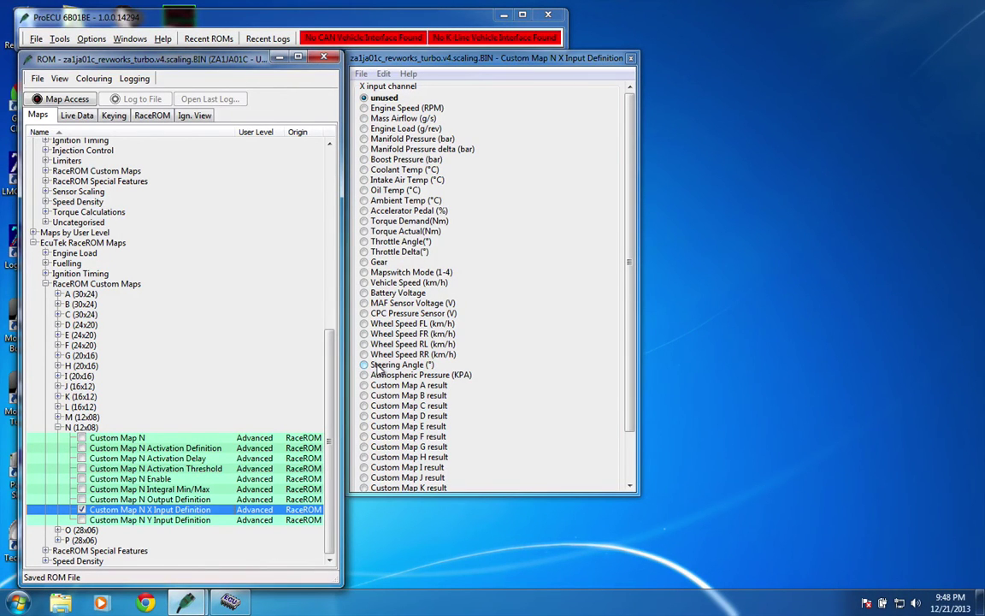
Step: Make Coolant Temp (°C) Custom Map N's Y input and reopen the Custom Map N table
{"action": "left_click", "coordinate": [631, 58]}
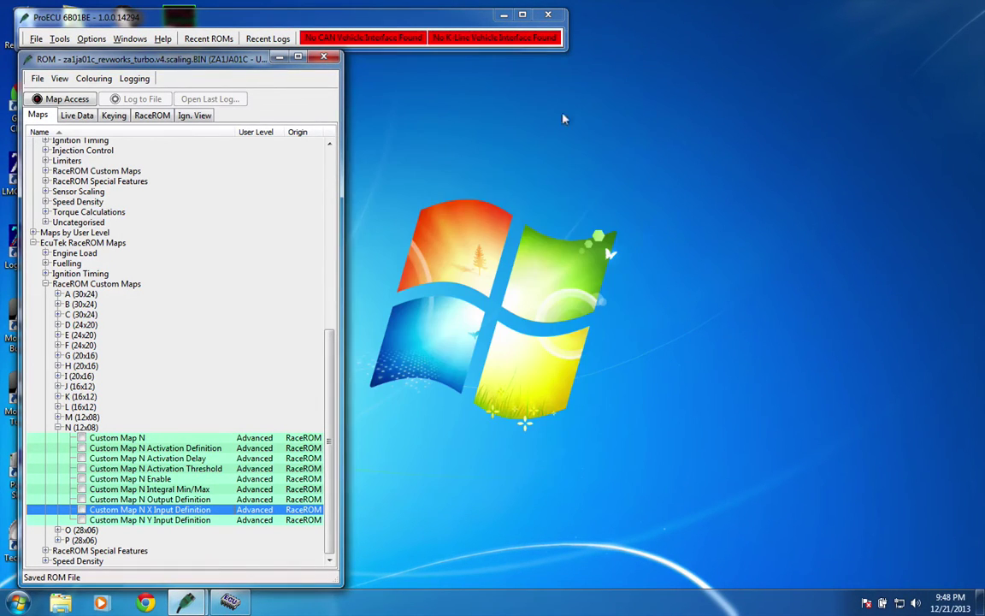
{"action": "left_click", "coordinate": [81, 519]}
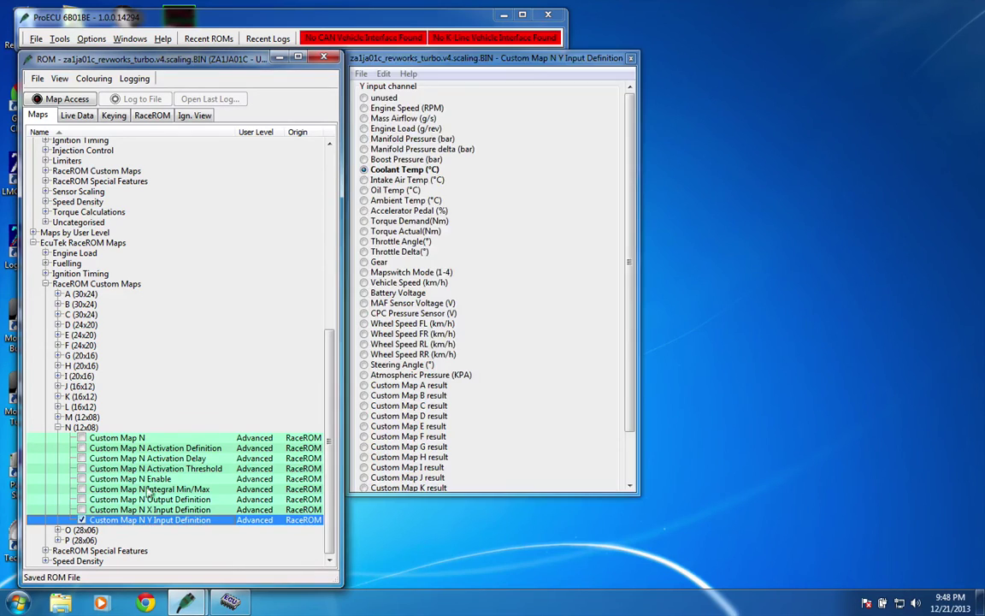
{"action": "left_click", "coordinate": [629, 59]}
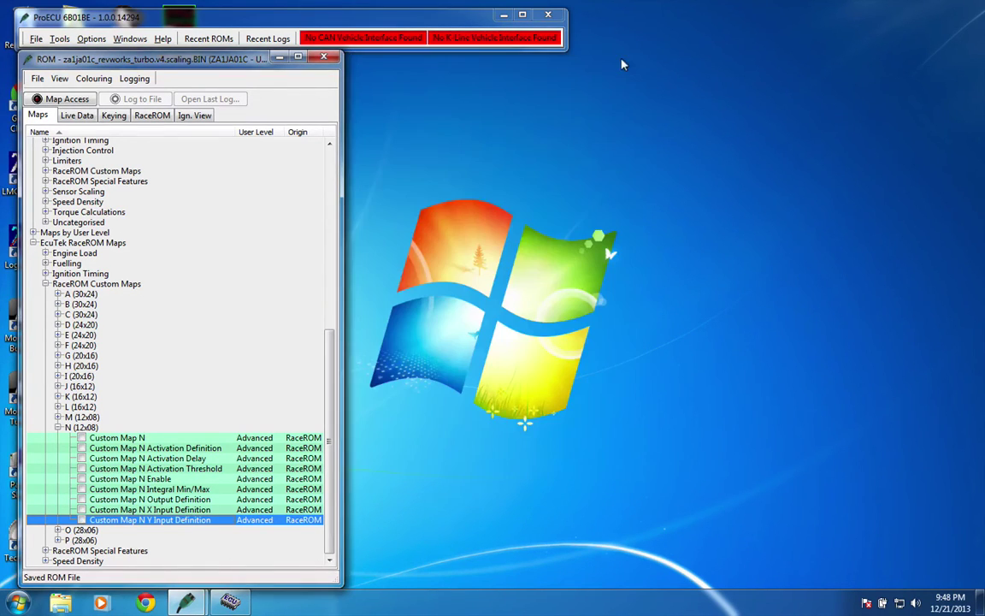
{"action": "left_click", "coordinate": [81, 438]}
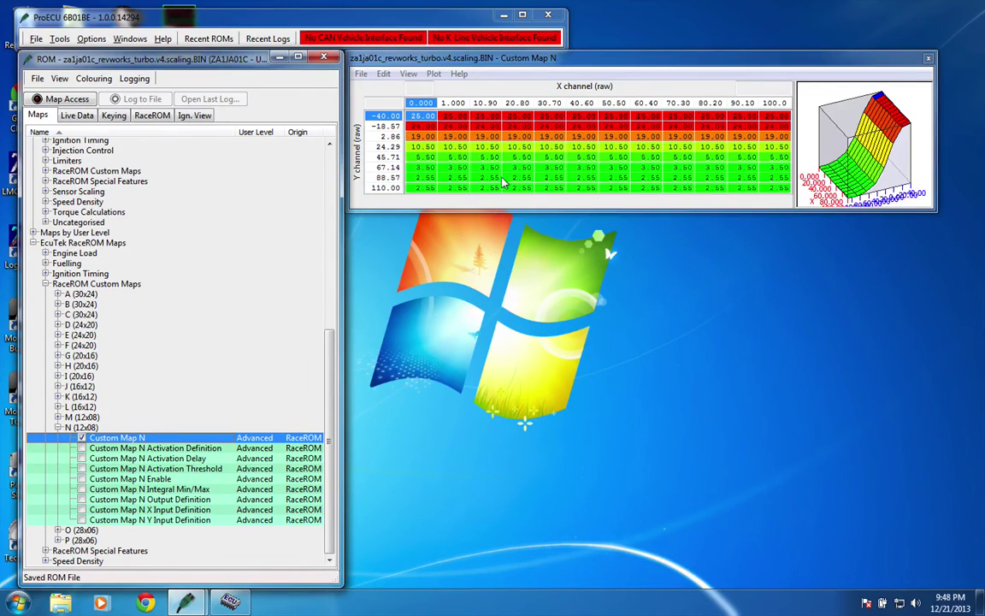